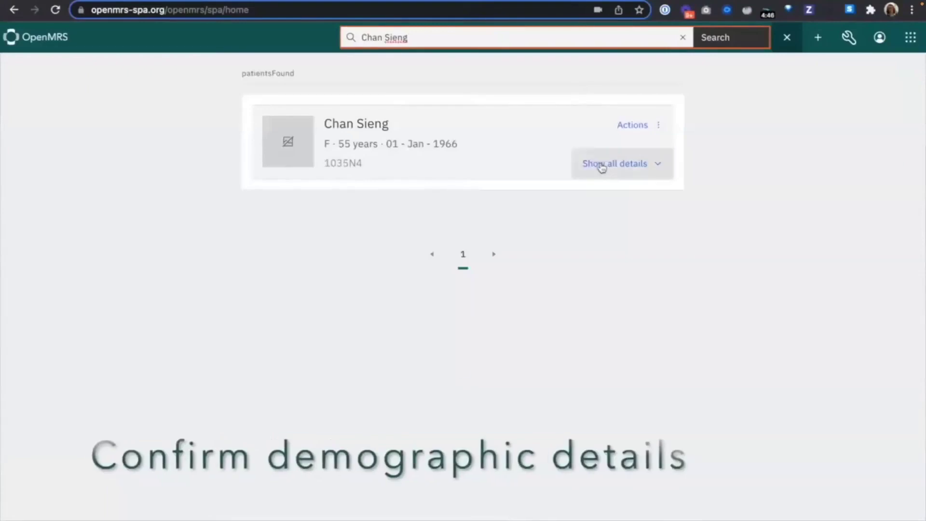
pyautogui.click(604, 165)
# Step: Check the found patient's details and available actions, and open the patient's chart to review the summary
pyautogui.click(632, 125)
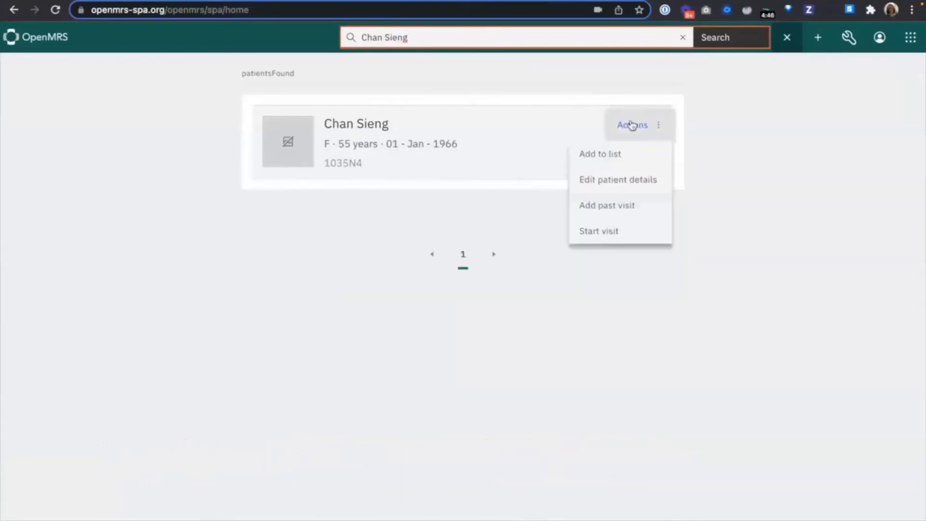
pyautogui.click(548, 136)
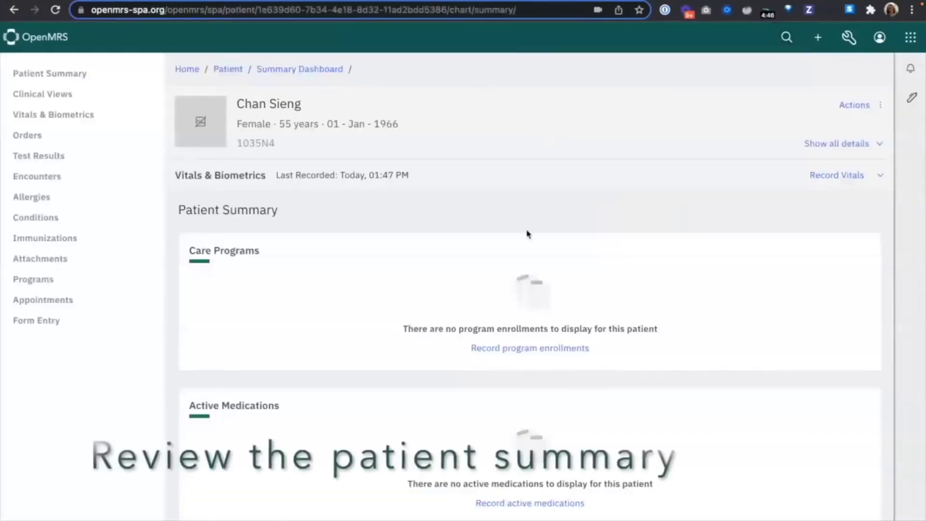
pyautogui.scroll(-5, 527, 234)
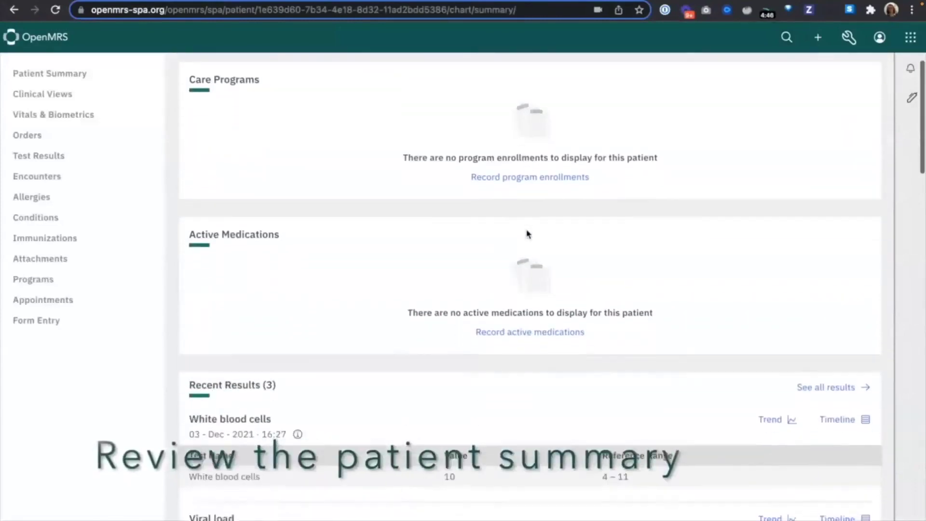
pyautogui.scroll(-6, 527, 234)
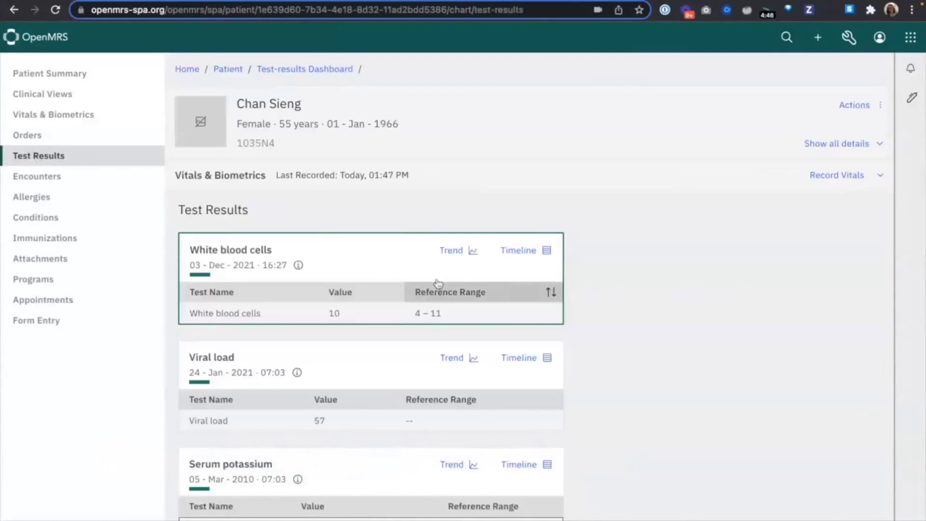
# Step: View the trend chart and the timeline of the patient's white blood cells test results
pyautogui.click(452, 254)
pyautogui.scroll(-2, 683, 404)
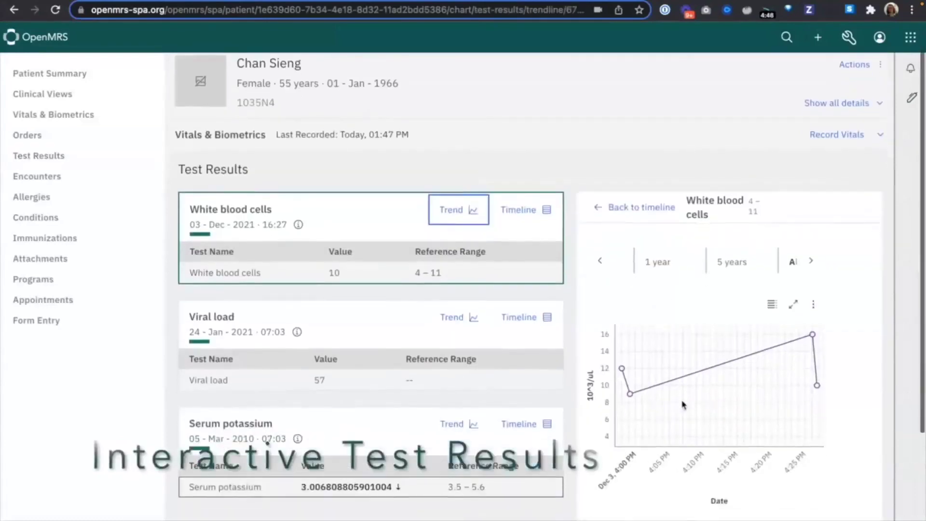
pyautogui.click(518, 172)
pyautogui.scroll(2, 756, 261)
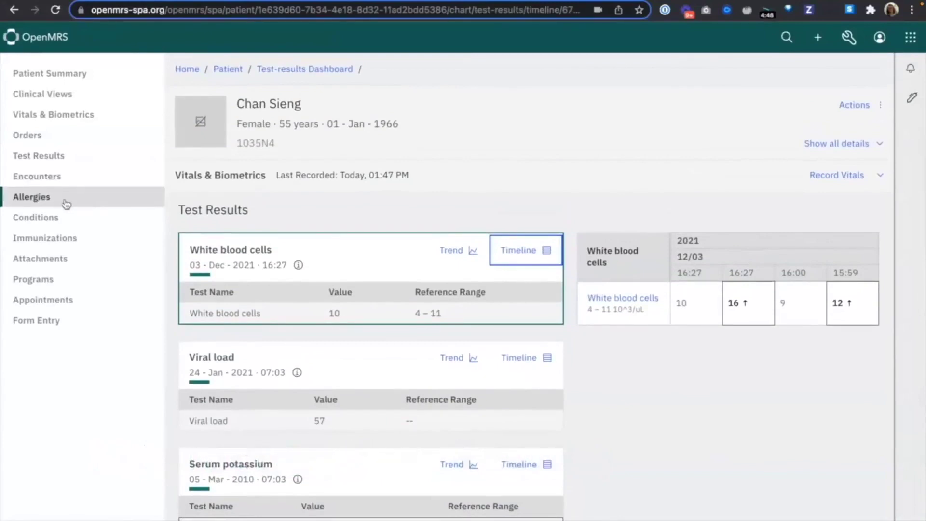
# Step: Review the patient's historical record in the encounters, allergies, conditions and attachments sections
pyautogui.click(63, 178)
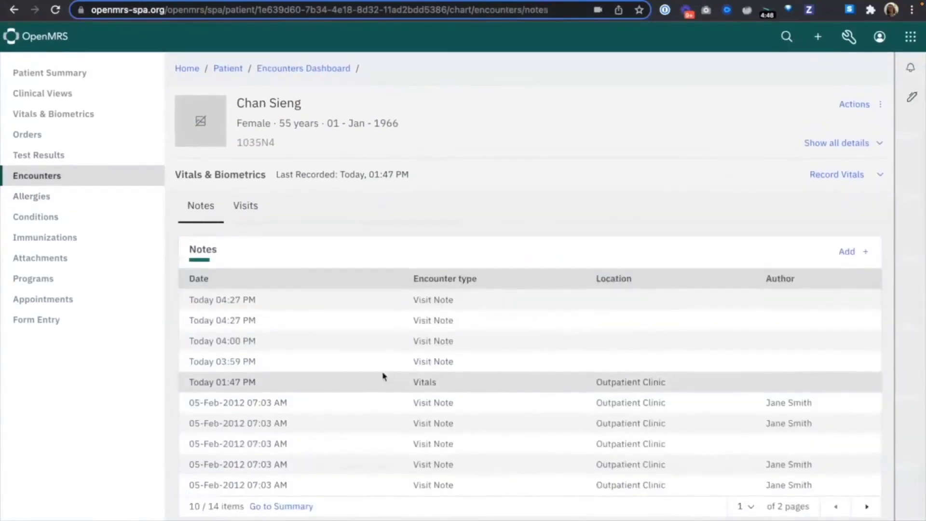
pyautogui.click(107, 205)
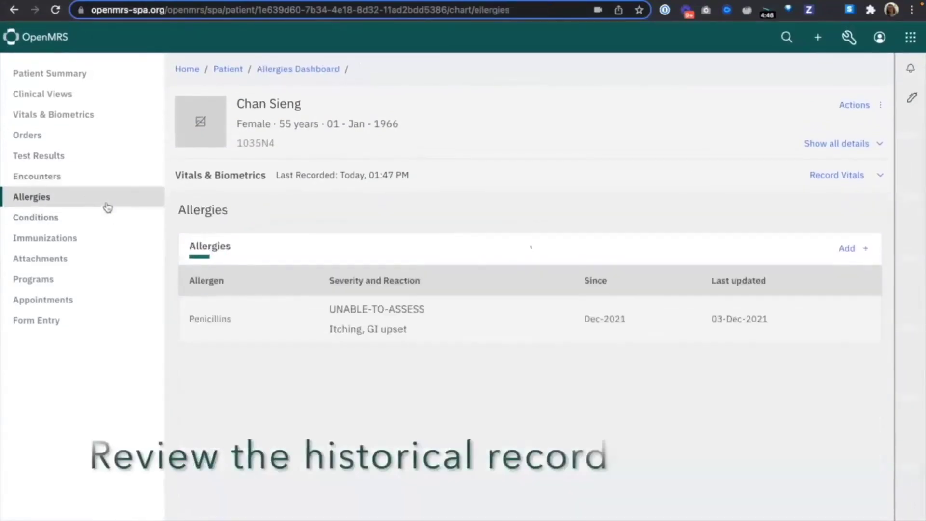
pyautogui.click(62, 224)
pyautogui.click(79, 261)
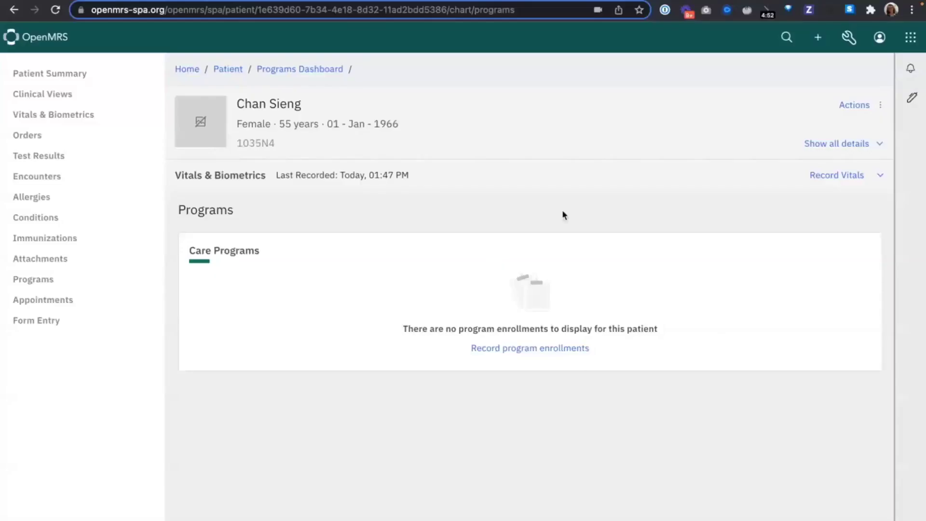
# Step: Enroll the patient in the NCD Program at the Outpatient Clinic and dismiss the notification
pyautogui.click(528, 348)
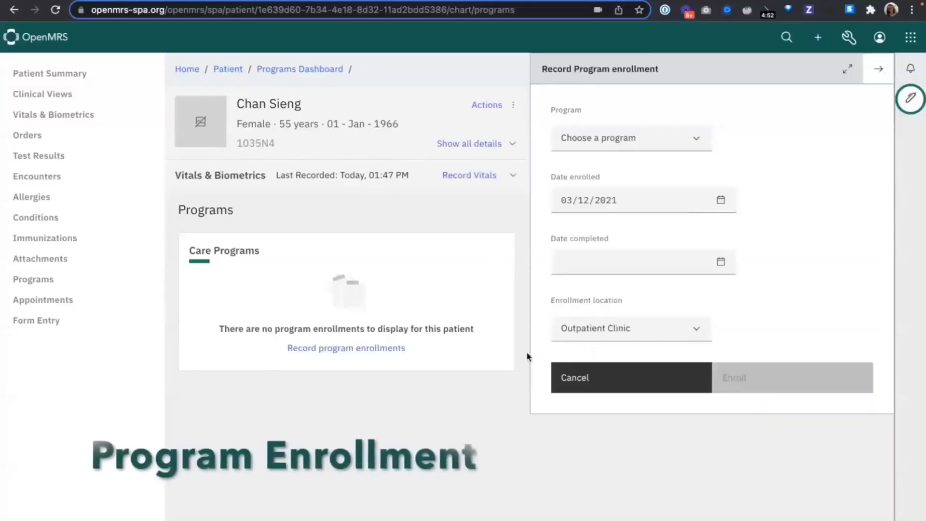
pyautogui.click(616, 140)
pyautogui.click(612, 213)
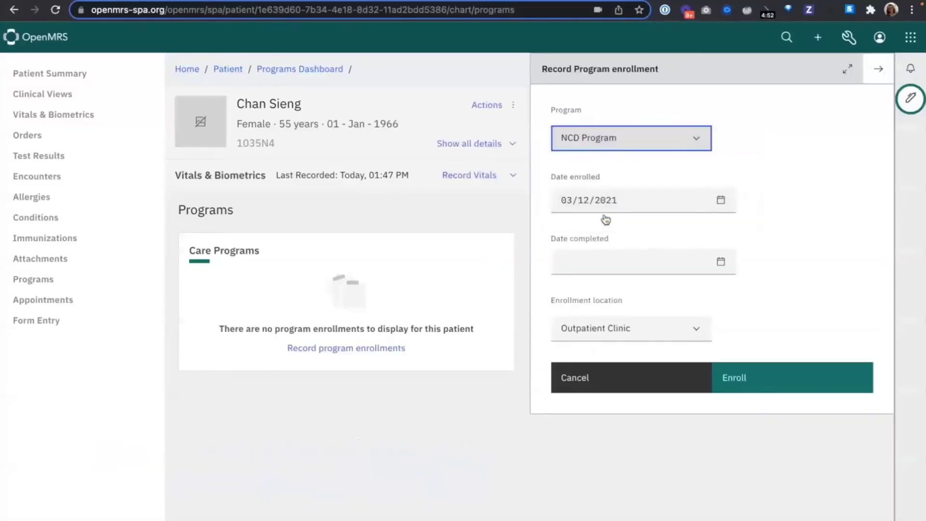
pyautogui.click(746, 380)
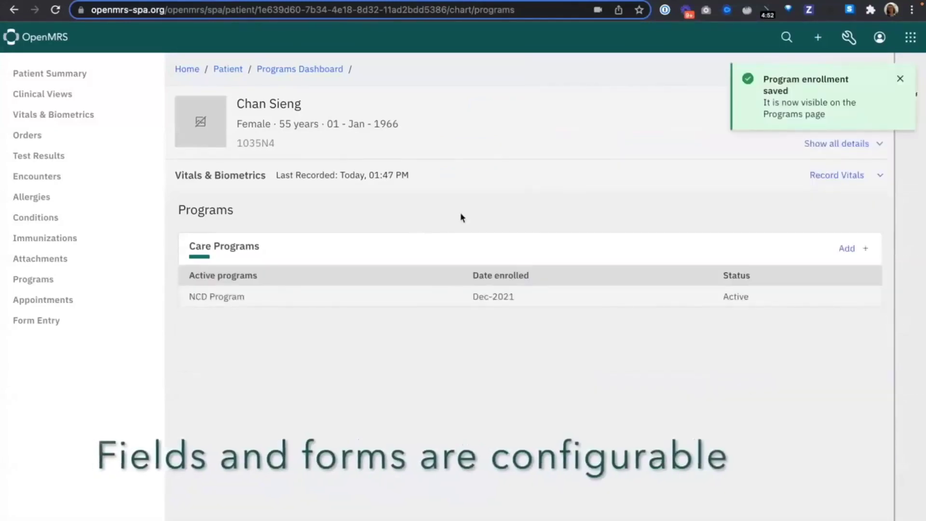
pyautogui.click(900, 82)
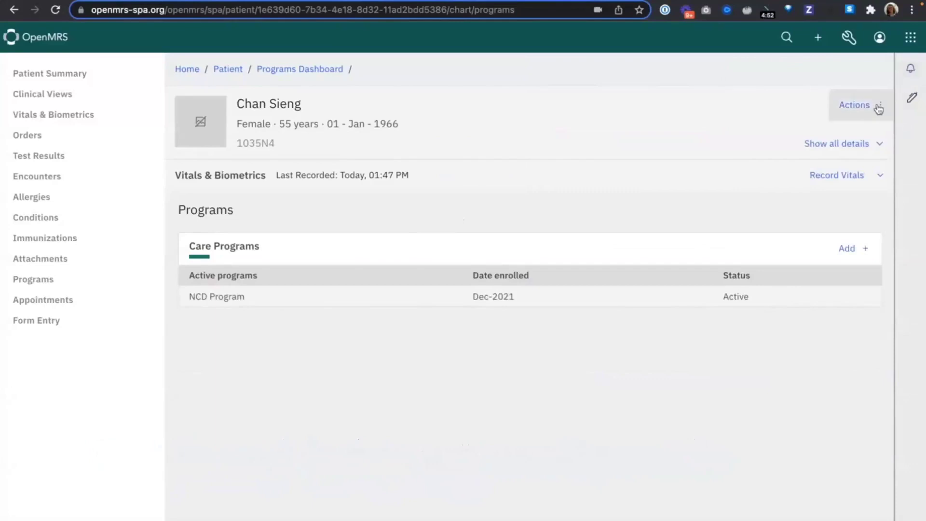
# Step: Start a Facility Visit for the patient at the Outpatient Clinic and dismiss the notification
pyautogui.click(878, 107)
pyautogui.click(852, 209)
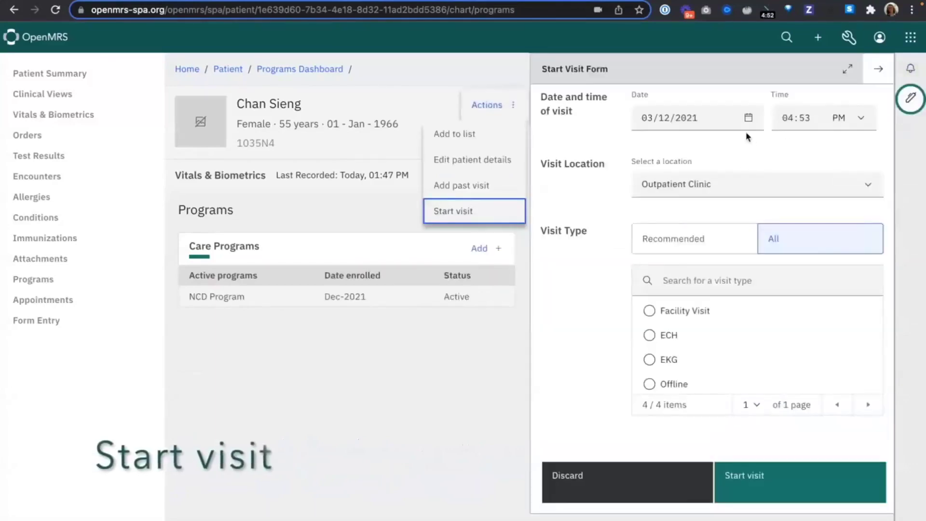
pyautogui.click(722, 244)
pyautogui.click(697, 311)
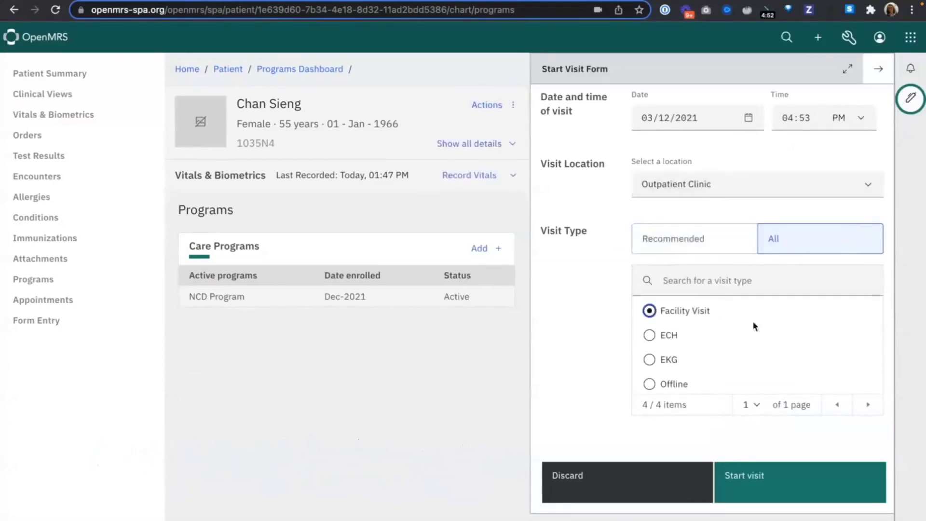
pyautogui.click(759, 480)
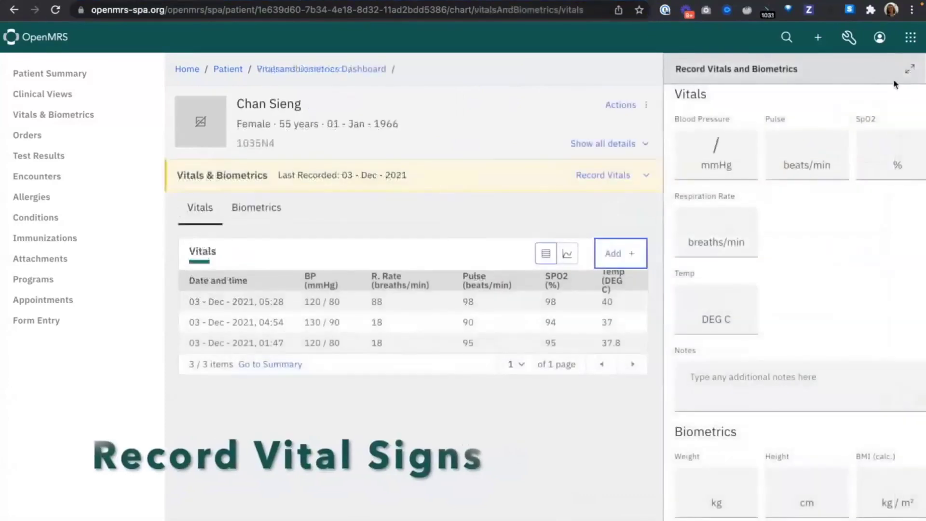
pyautogui.click(909, 68)
# Step: Enter the patient's vitals: blood pressure 130/90 mmHg, pulse 90 beats/min and SpO2 94 %
pyautogui.click(30, 144)
pyautogui.write('130')
pyautogui.press('Tab')
pyautogui.write('90')
pyautogui.press('Tab')
pyautogui.write('90')
pyautogui.press('Tab')
pyautogui.write('94')
pyautogui.press('Tab')
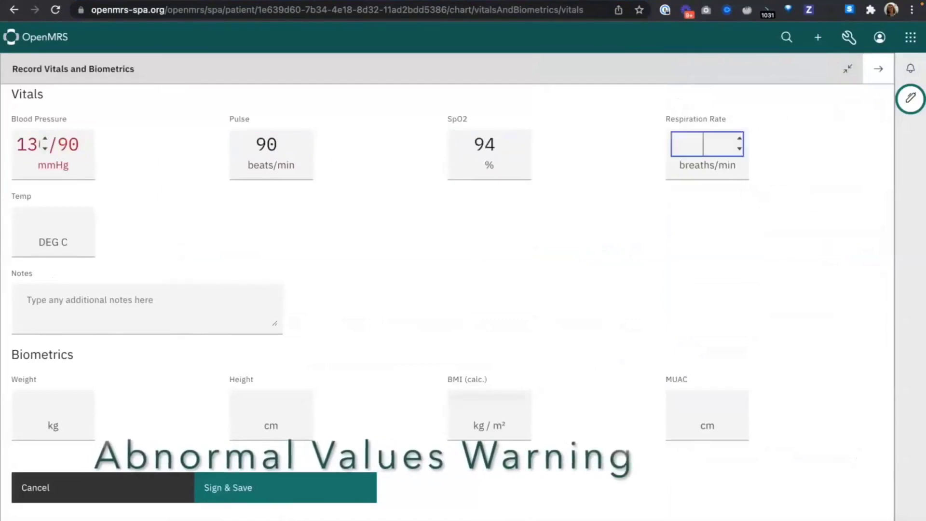
# Step: Enter a respiration rate of 18 breaths/min, a temperature of 37 °C and the note "Feels unwell"
pyautogui.write('18')
pyautogui.press('Tab')
pyautogui.write('37')
pyautogui.press('Tab')
pyautogui.write('Feel sunwell')
pyautogui.press('Tab')
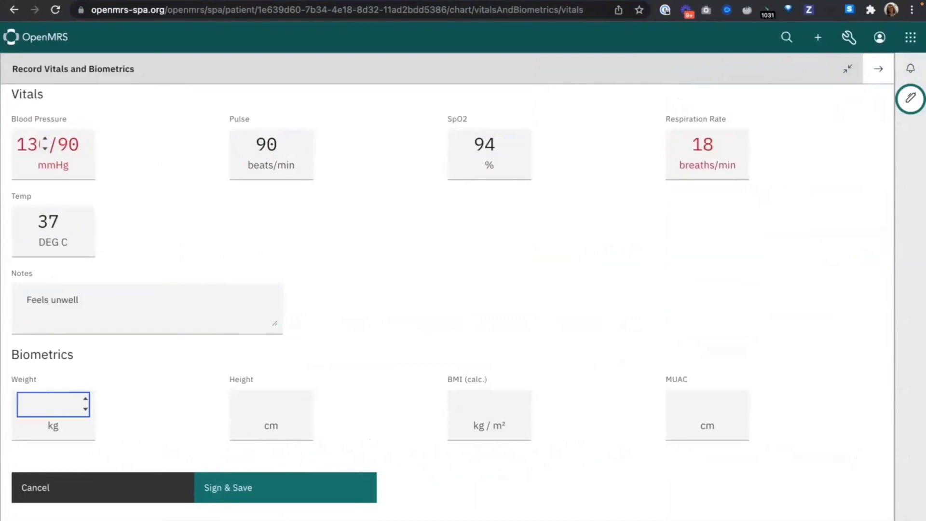
# Step: Enter a weight of 60 kg and a height of 150 cm, and sign and save the vitals and biometrics
pyautogui.write('60')
pyautogui.press('Tab')
pyautogui.write('150')
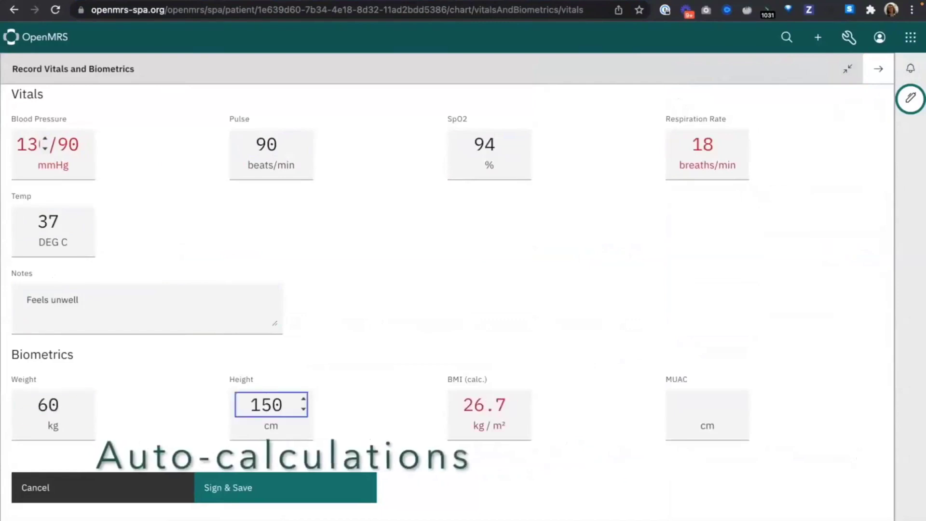
pyautogui.click(309, 500)
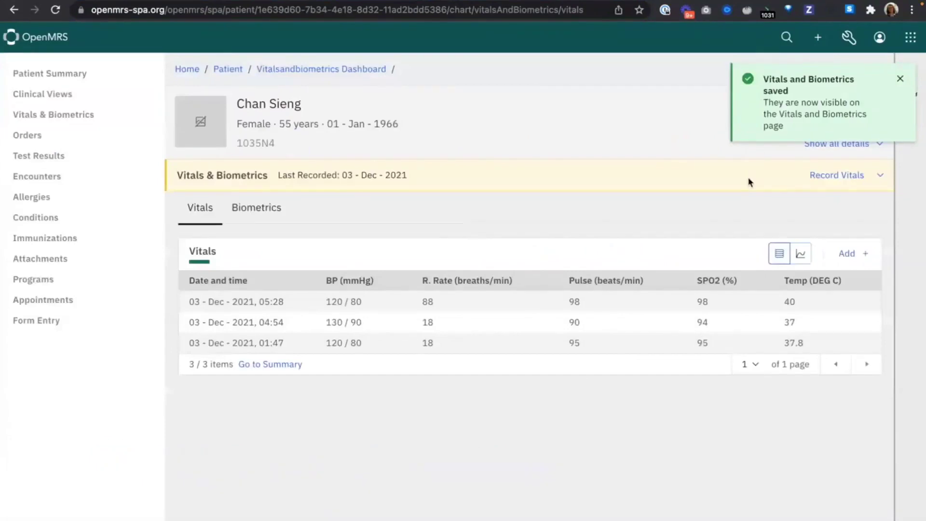
# Step: Display the recorded vitals as a chart and view the temperature, blood pressure and pulse trends
pyautogui.click(801, 254)
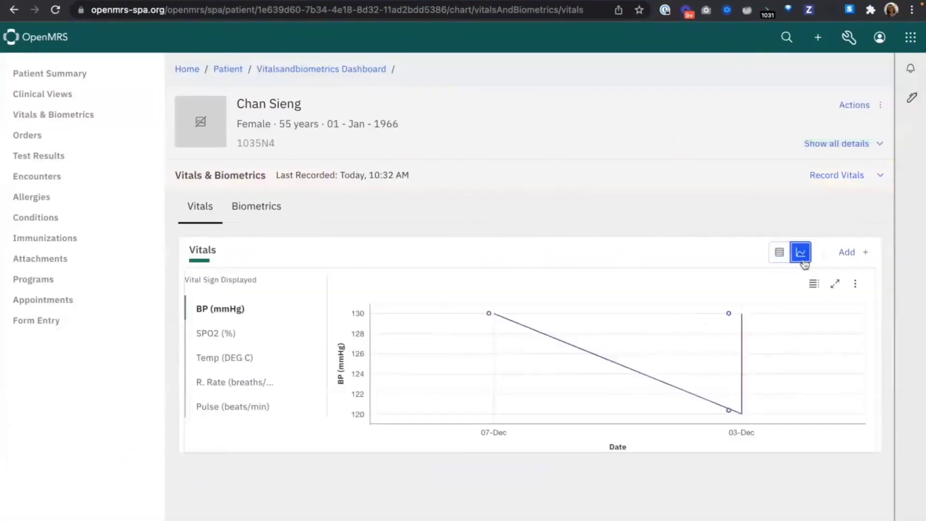
pyautogui.click(215, 357)
pyautogui.click(221, 310)
pyautogui.click(236, 411)
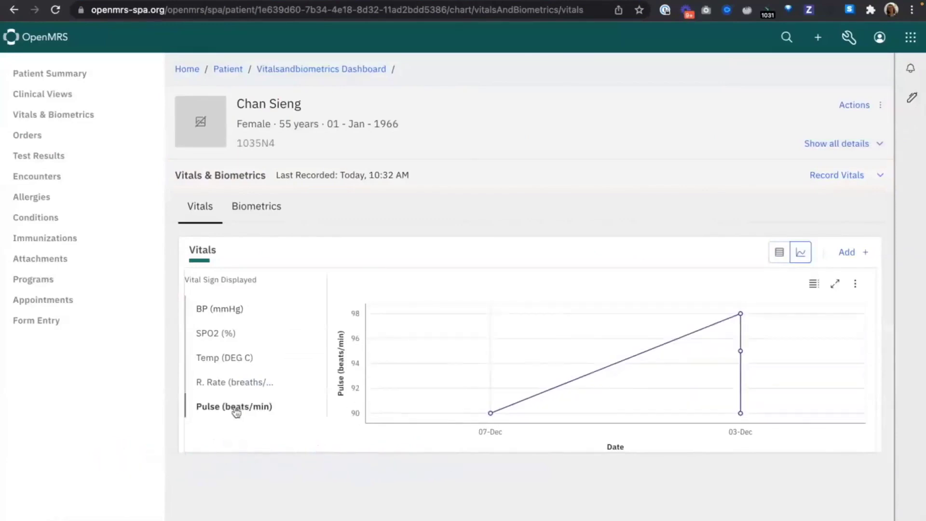
# Step: Search the patient's forms for "ncd" and open the POC NCD Outpatient Intake Form
pyautogui.click(62, 321)
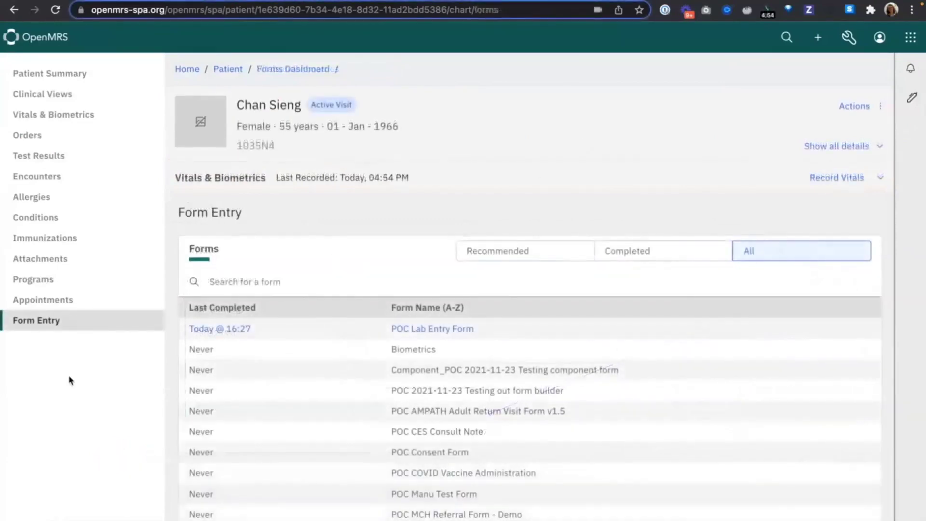
pyautogui.scroll(-1, 273, 397)
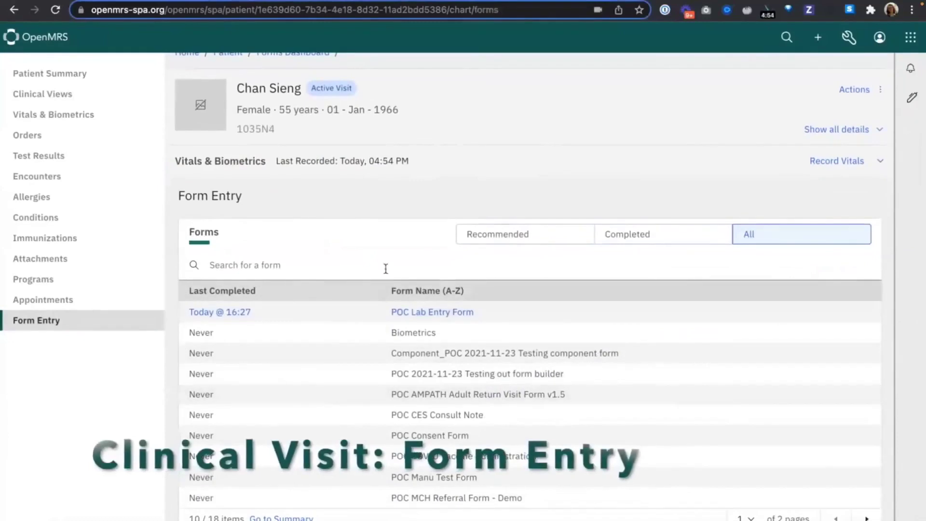
pyautogui.click(386, 268)
pyautogui.write('ncd')
pyautogui.click(572, 367)
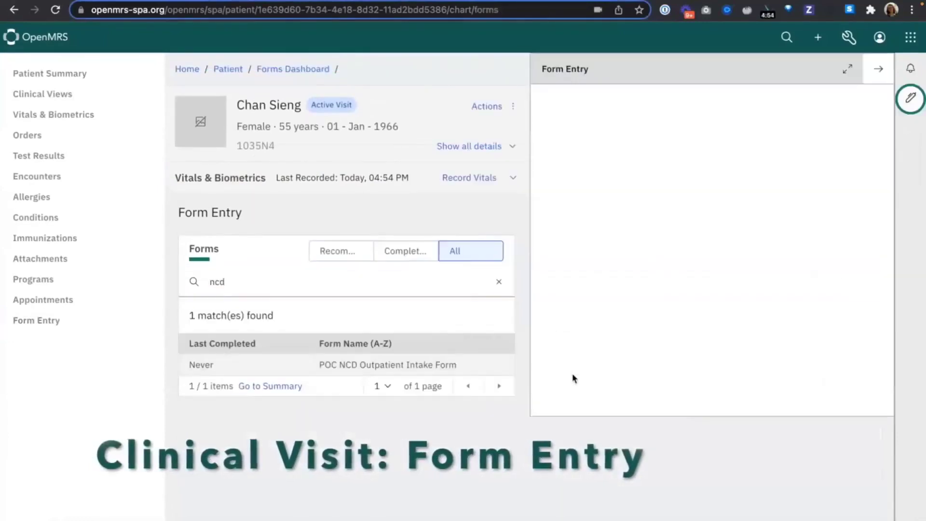
# Step: Fill in the reason for visit on separate lines: "Feeling unwell:", "Pain and numbness in feet", "Drinking ++ water", "Very tired"
pyautogui.click(700, 168)
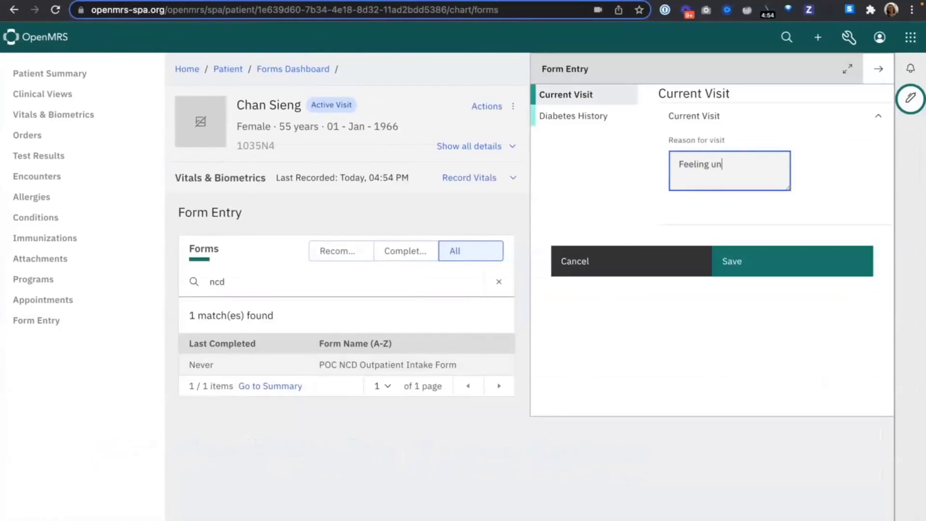
pyautogui.write('Feeling unwell:')
pyautogui.press('Return')
pyautogui.write('Pain and ')
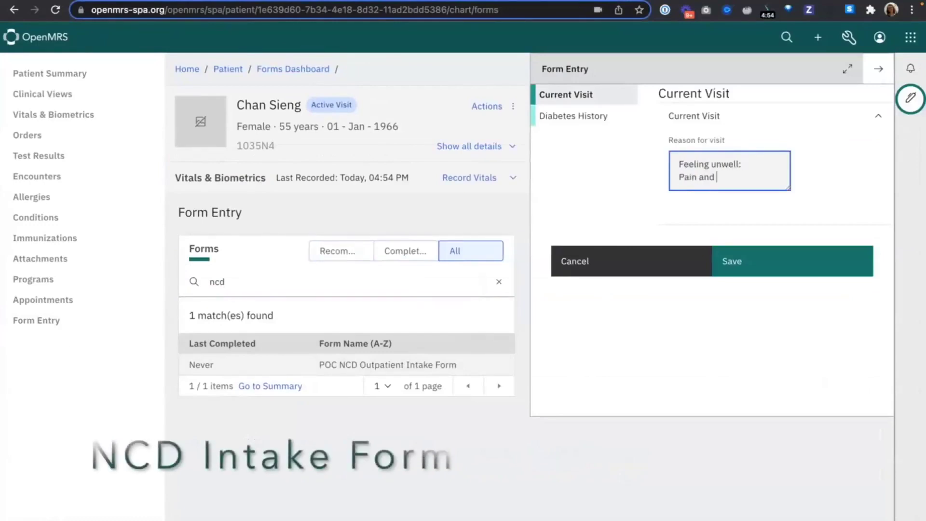
pyautogui.write('numbness in fe')
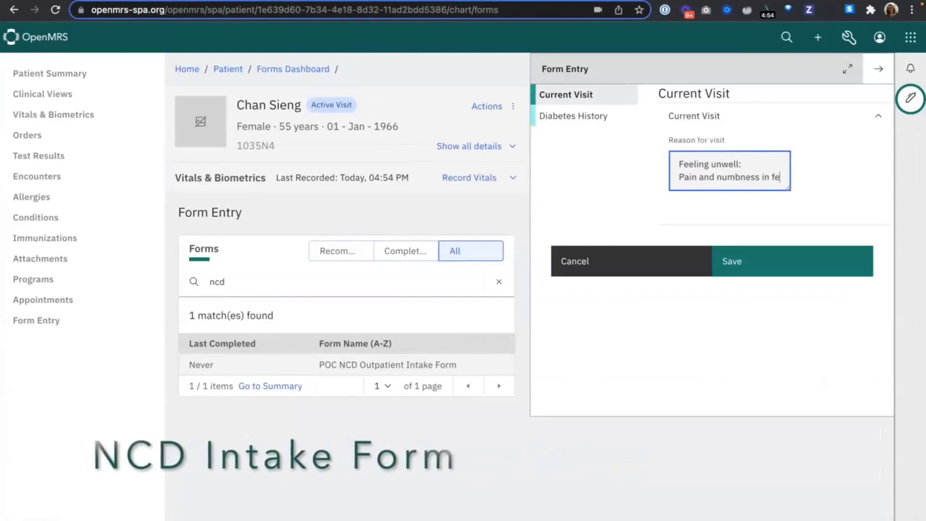
pyautogui.write('et')
pyautogui.press('Return')
pyautogui.write('Drinking ++ wat')
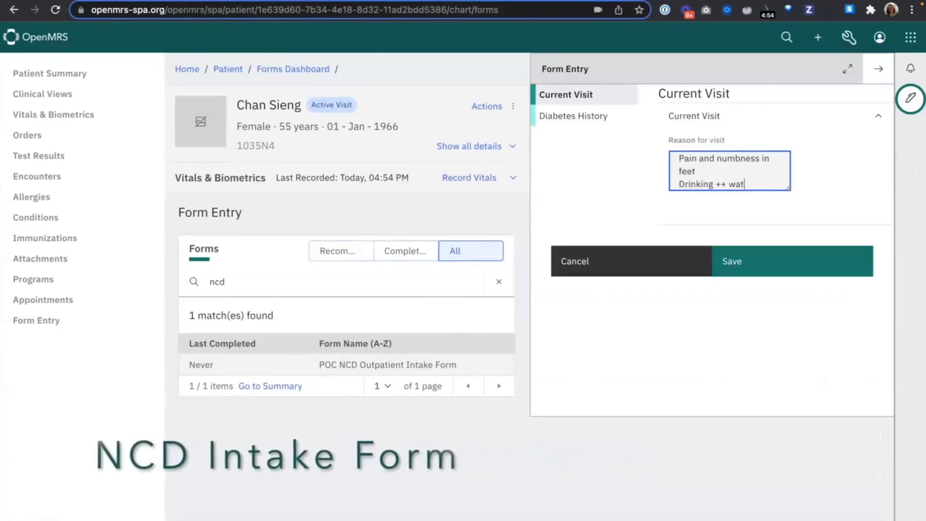
pyautogui.write('er')
pyautogui.press('Return')
pyautogui.write('Very tired')
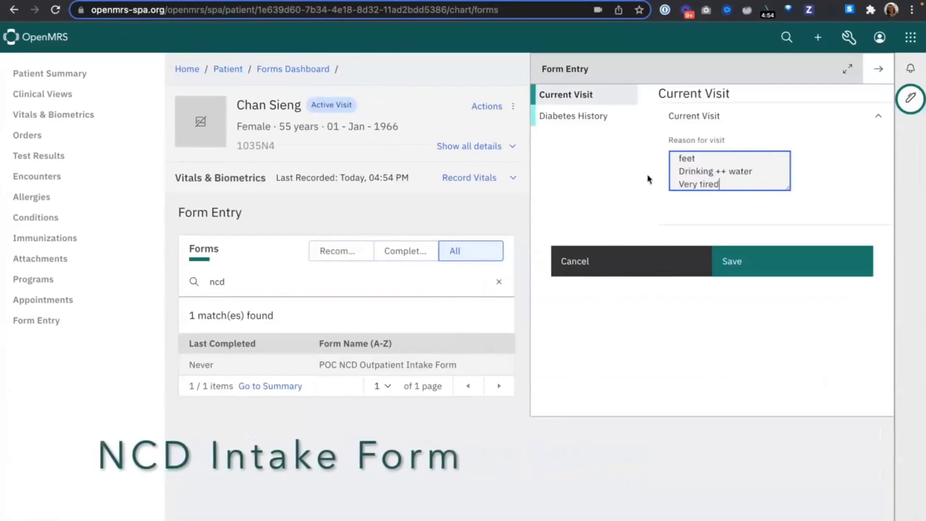
# Step: In the diabetes history, set the date first diagnosed to 12/3/2021, 4:55 PM, answer No for the annual foot exam and save the form
pyautogui.click(606, 114)
pyautogui.click(770, 164)
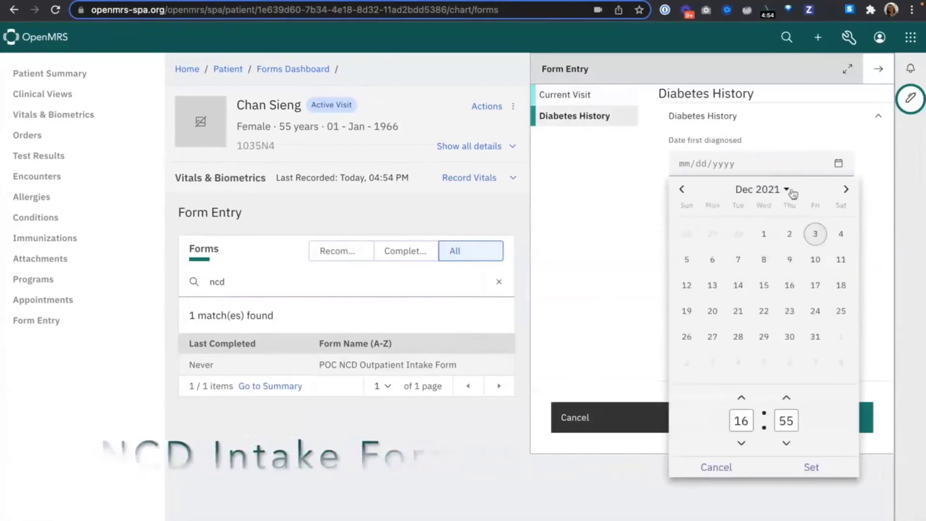
pyautogui.click(810, 467)
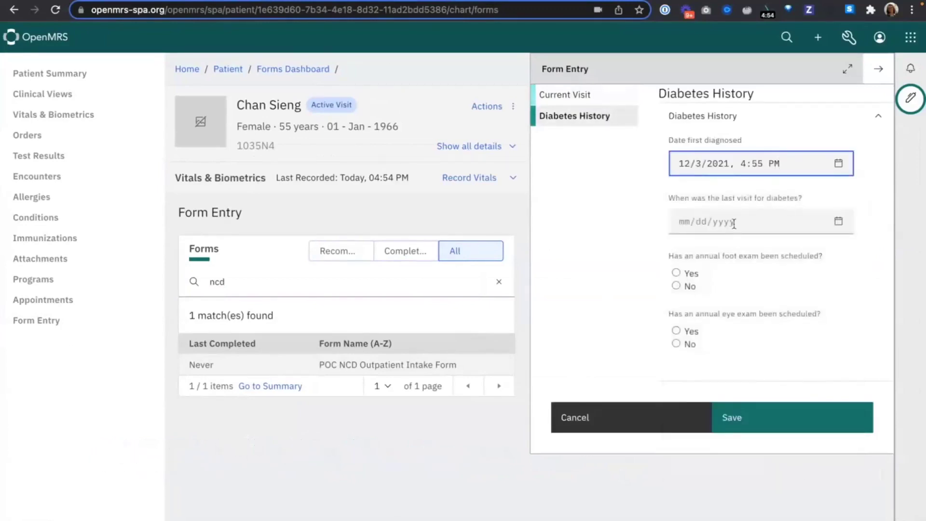
pyautogui.click(678, 287)
pyautogui.click(760, 411)
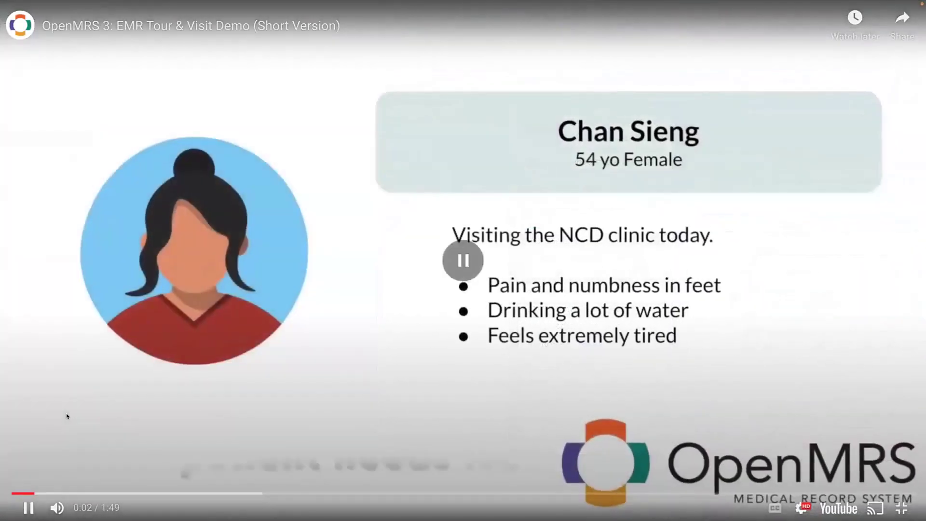
# Step: Pause the OpenMRS demo video near its beginning and leave full-screen playback to return to the presentation
pyautogui.click(67, 415)
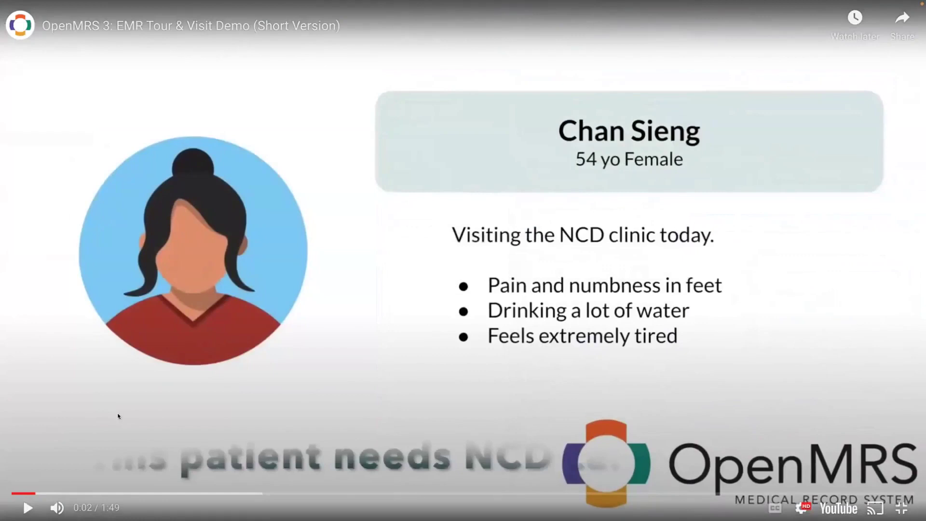
pyautogui.press('Escape')
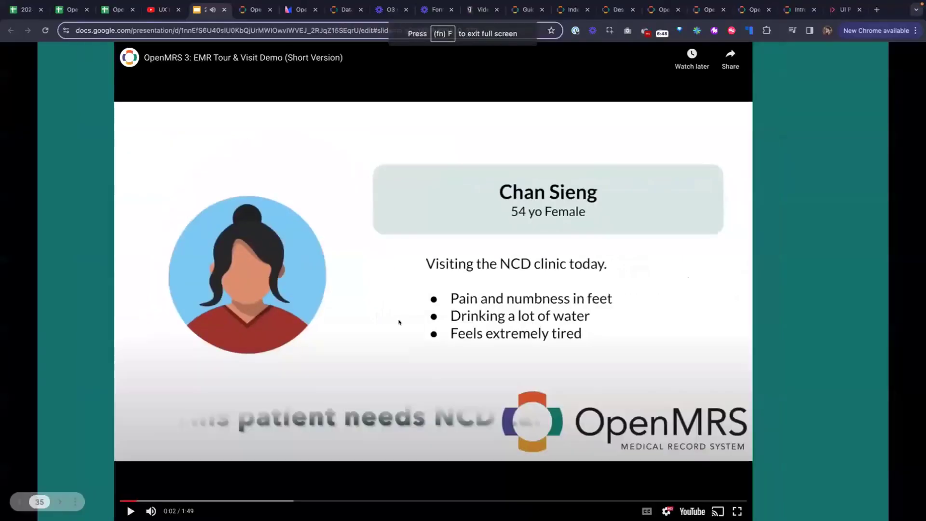
# Step: Switch to the OpenMRS test site's home page and enlarge the page by one zoom level
pyautogui.click(648, 9)
pyautogui.click(24, 54)
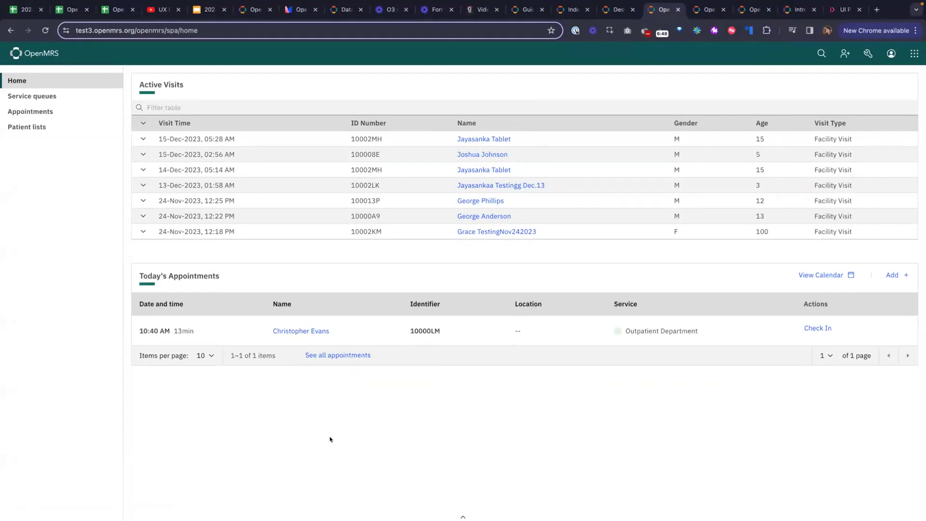
pyautogui.hotkey('ctrl', '+')
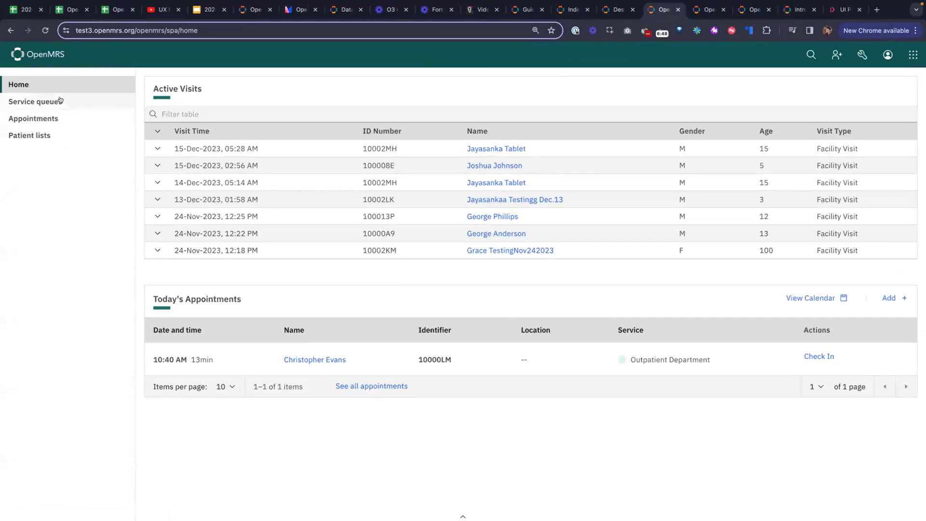
# Step: View the appointments overview and its monthly calendar, and return to the home page
pyautogui.click(77, 119)
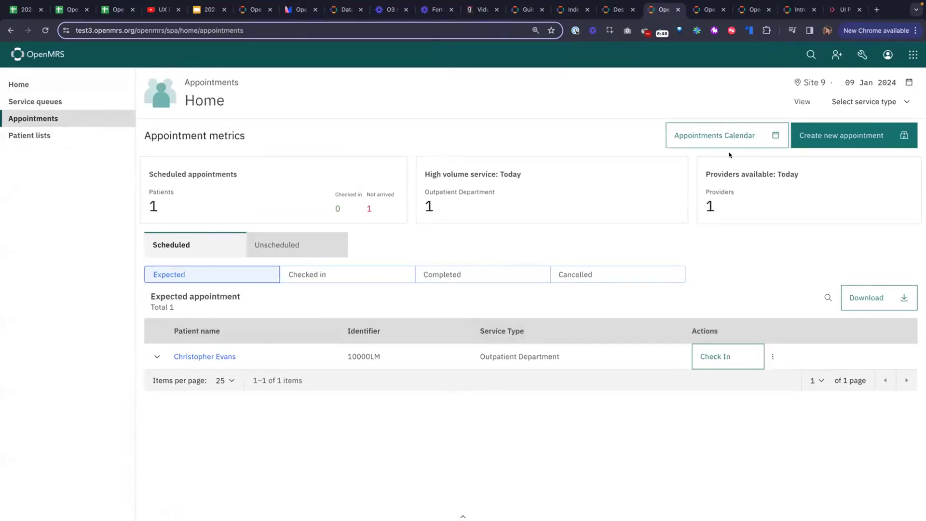
pyautogui.click(719, 139)
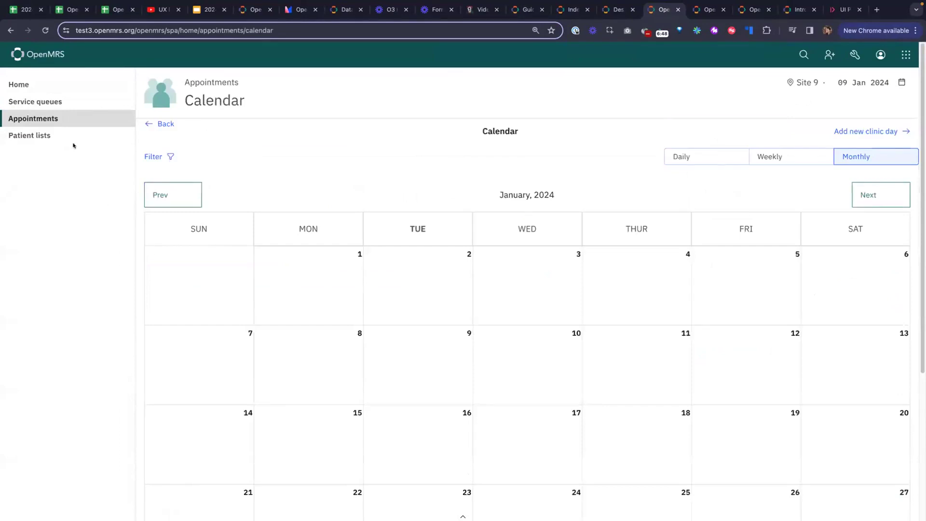
pyautogui.click(62, 89)
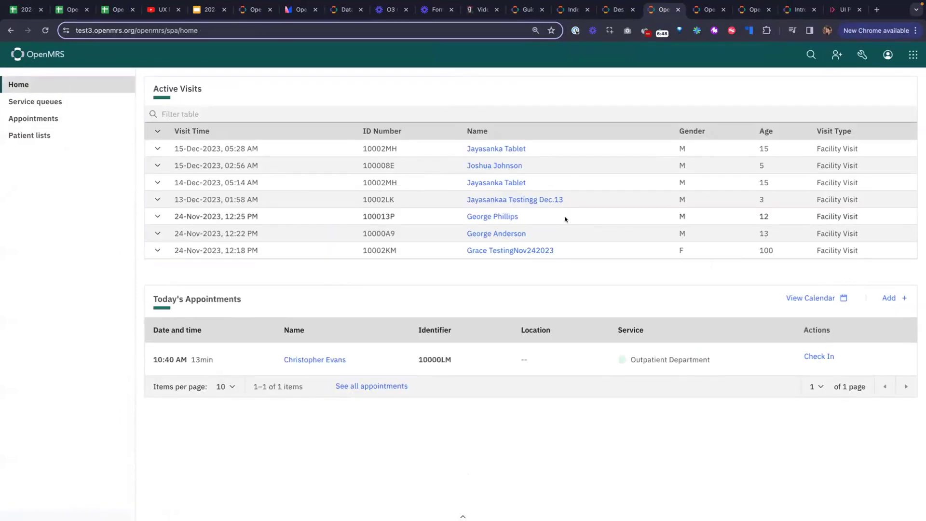
# Step: Open the chart of the 13-year-old male with the 24-Nov-2023, 12:22 PM active visit and look through the patient summary
pyautogui.click(511, 230)
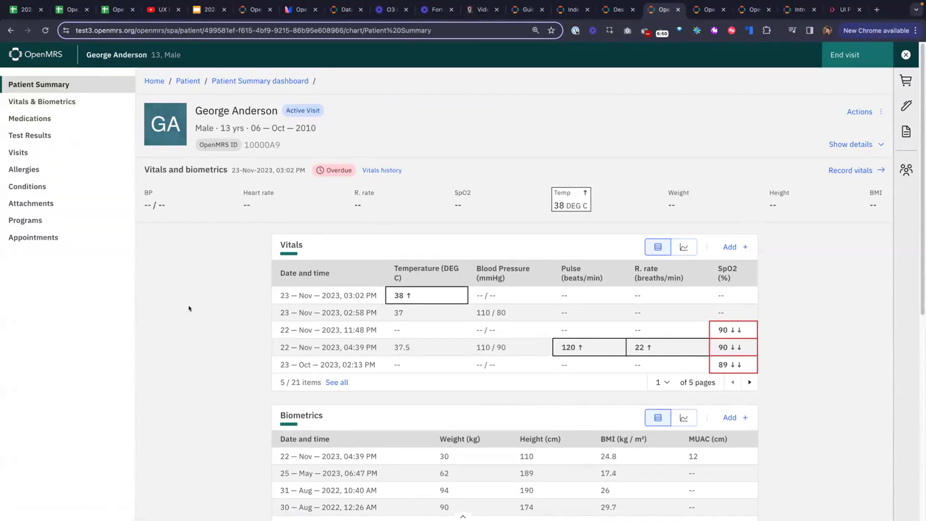
pyautogui.scroll(-7, 189, 309)
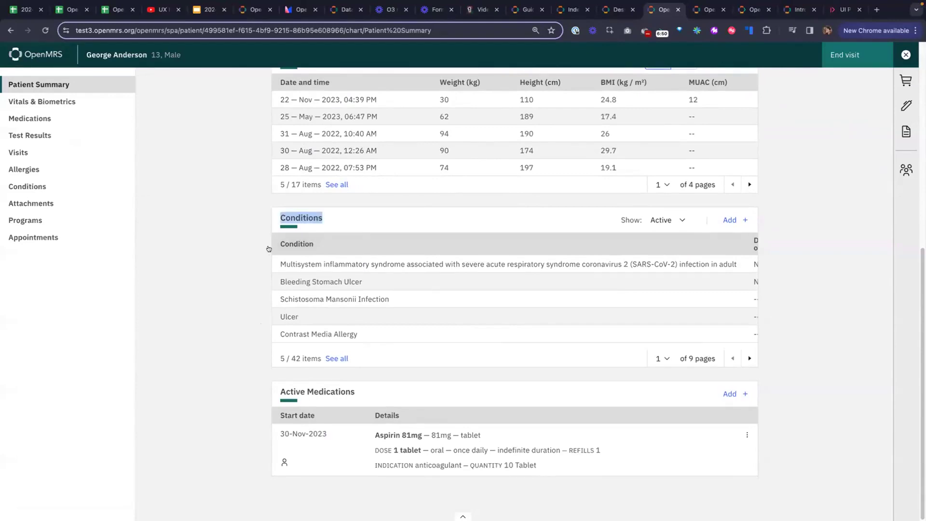
pyautogui.scroll(6, 269, 248)
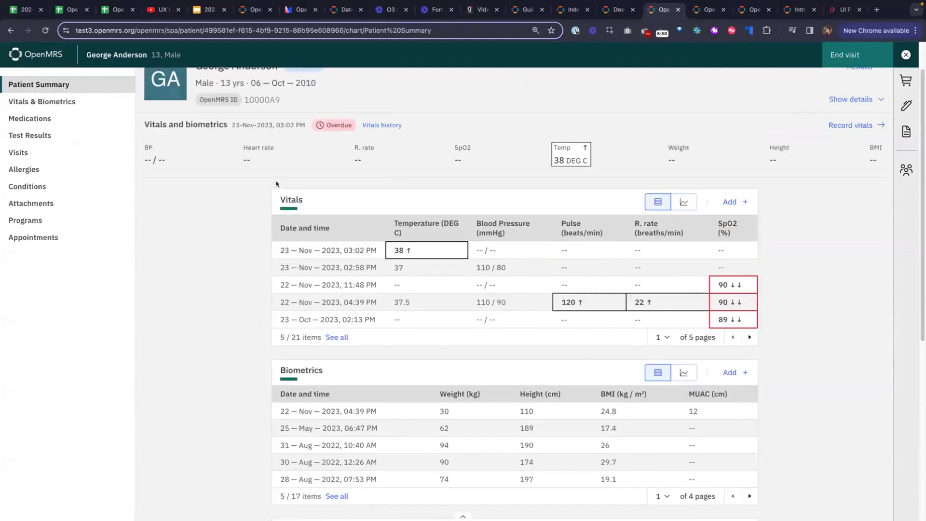
pyautogui.scroll(1, 237, 374)
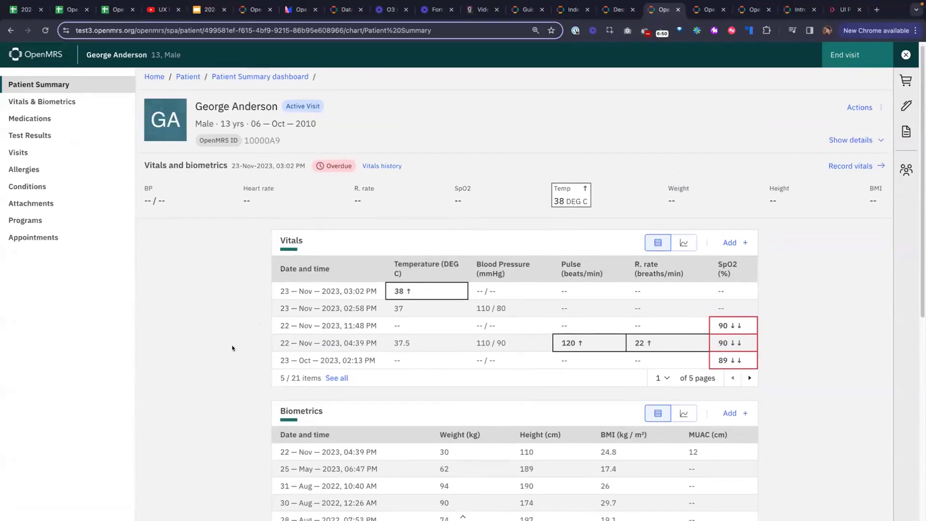
pyautogui.scroll(-1, 232, 346)
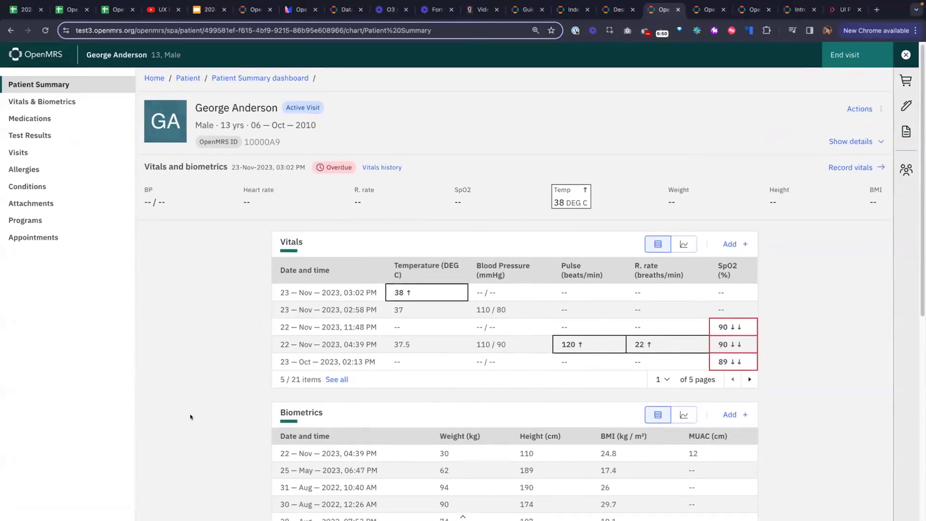
# Step: Review the patient's vitals, medications and test results, including the trend graph for white blood cells
pyautogui.click(77, 103)
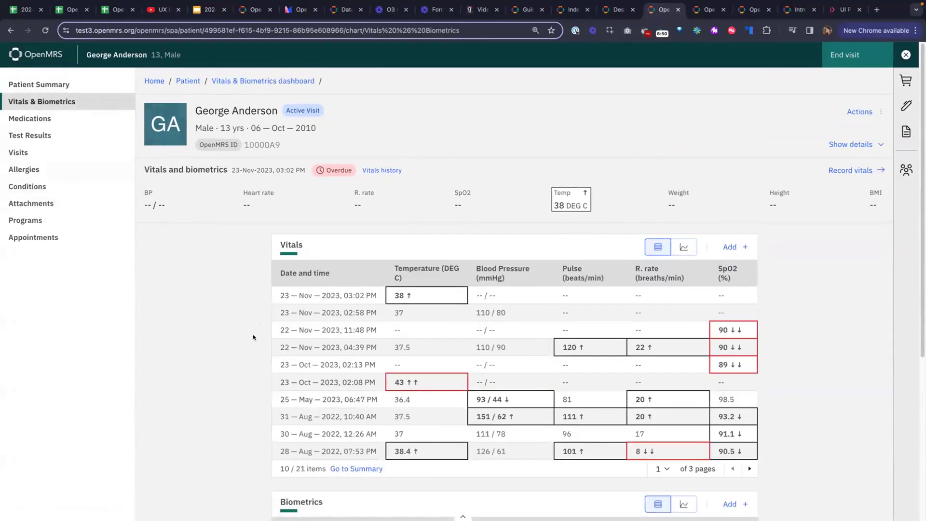
pyautogui.click(17, 121)
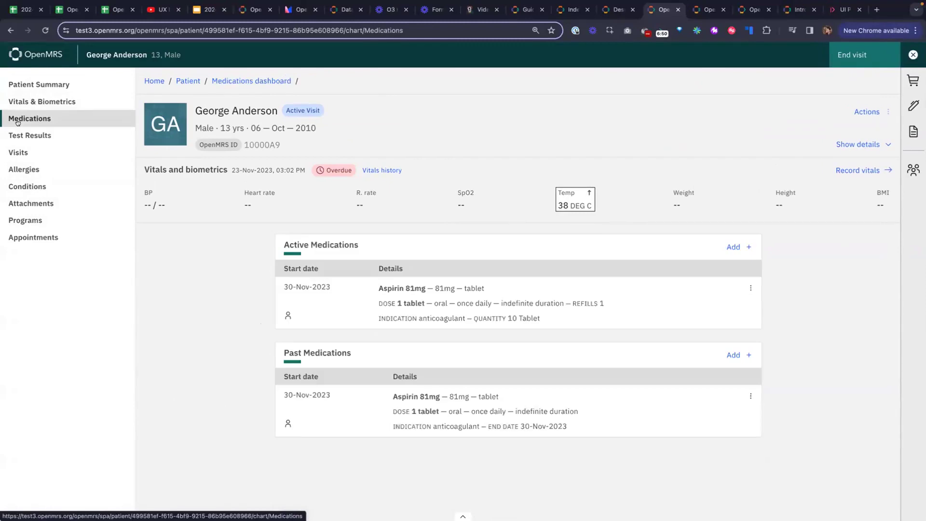
pyautogui.click(28, 136)
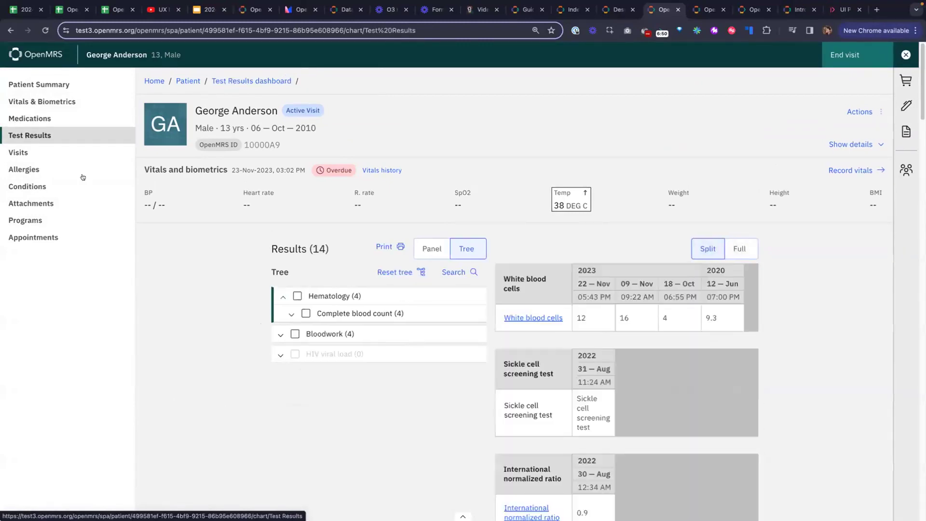
pyautogui.click(533, 317)
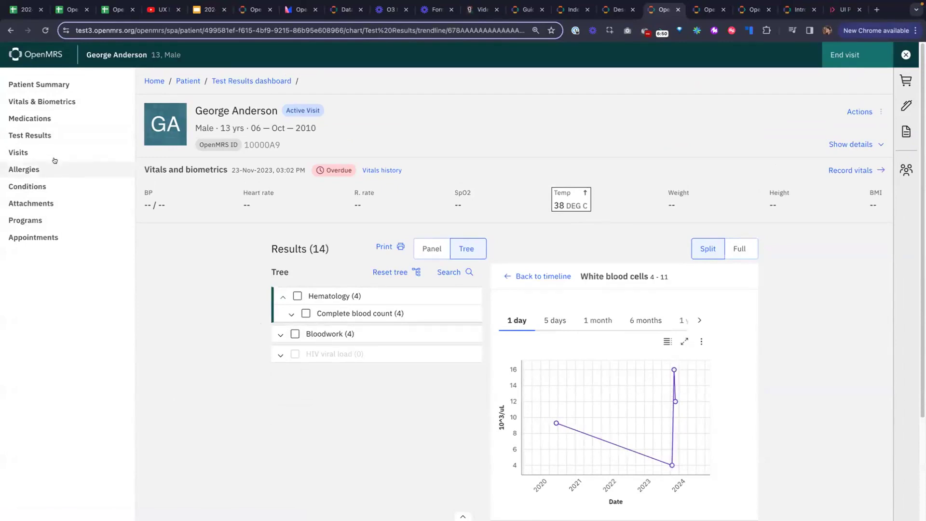
# Step: Look through the conditions, attachments, programs and appointments sections of the patient's chart
pyautogui.click(69, 184)
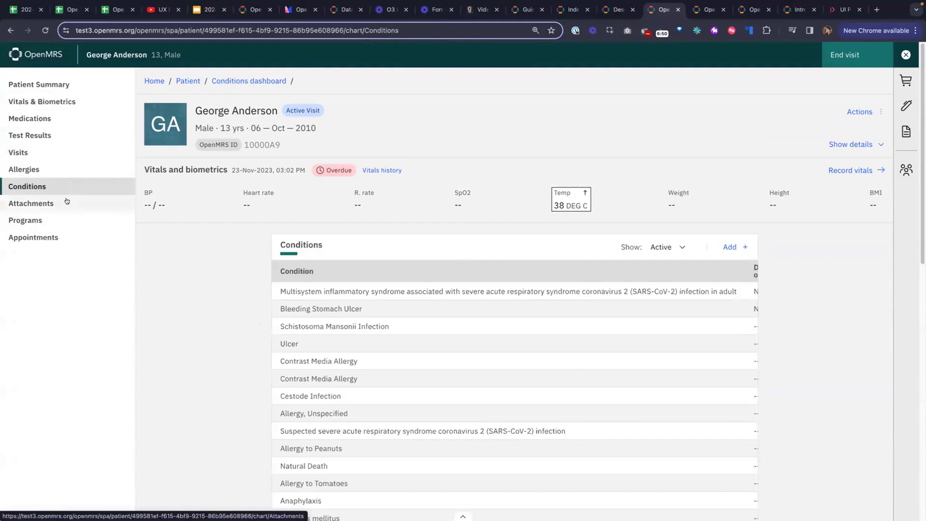
pyautogui.click(67, 201)
pyautogui.click(70, 220)
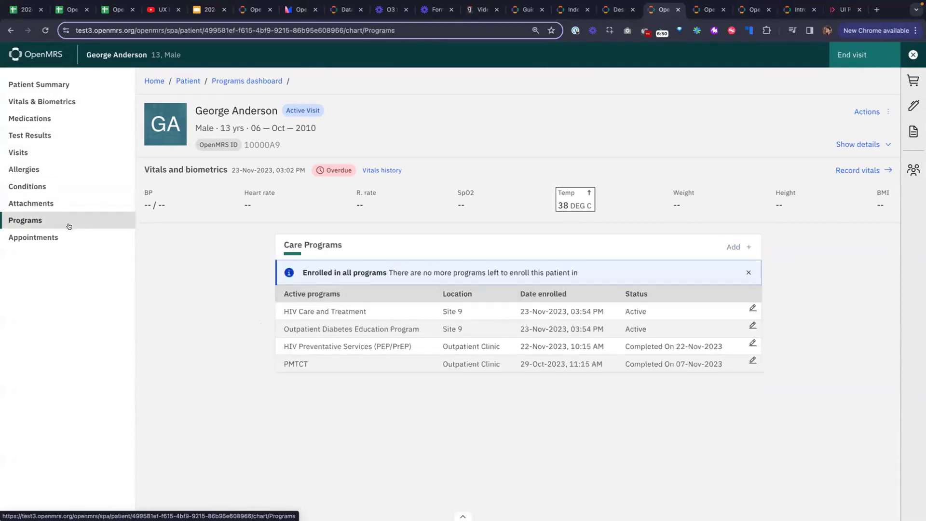
pyautogui.click(70, 232)
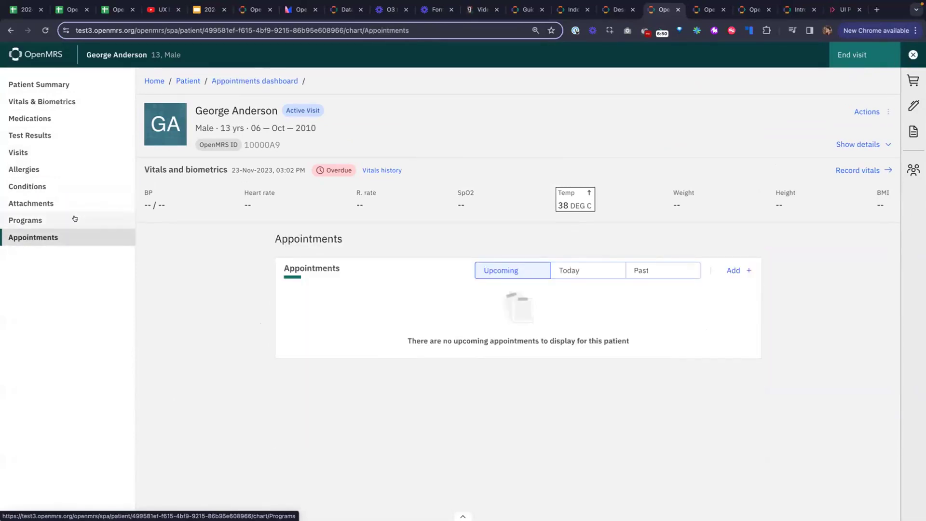